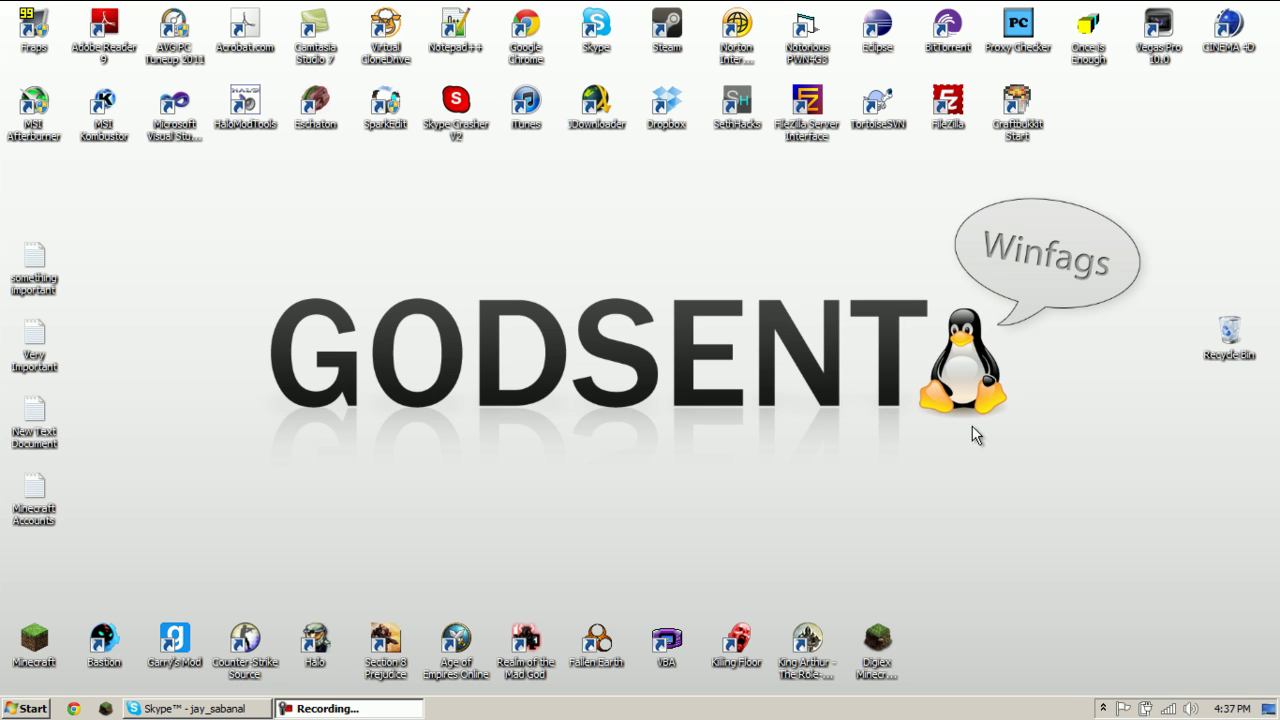
# - Launch the official Minecraft launcher from its desktop shortcut, allow it to run, then close it
pyautogui.click(875, 635)
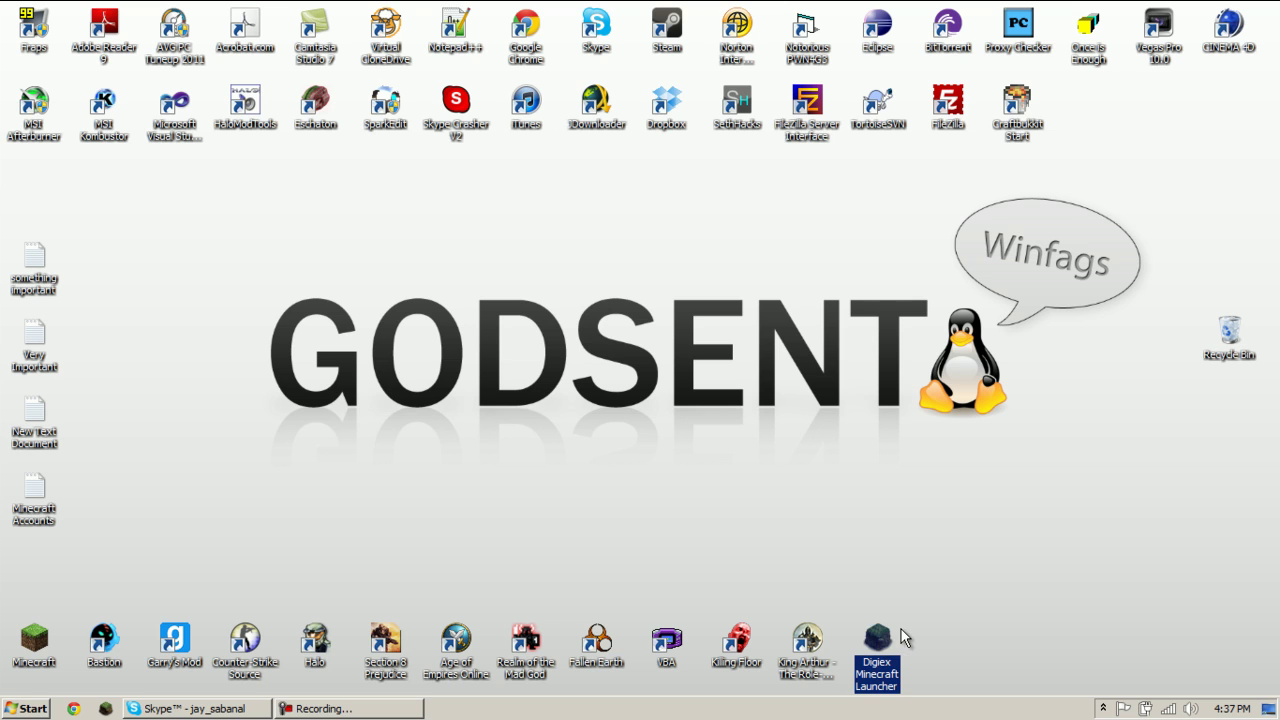
pyautogui.click(863, 593)
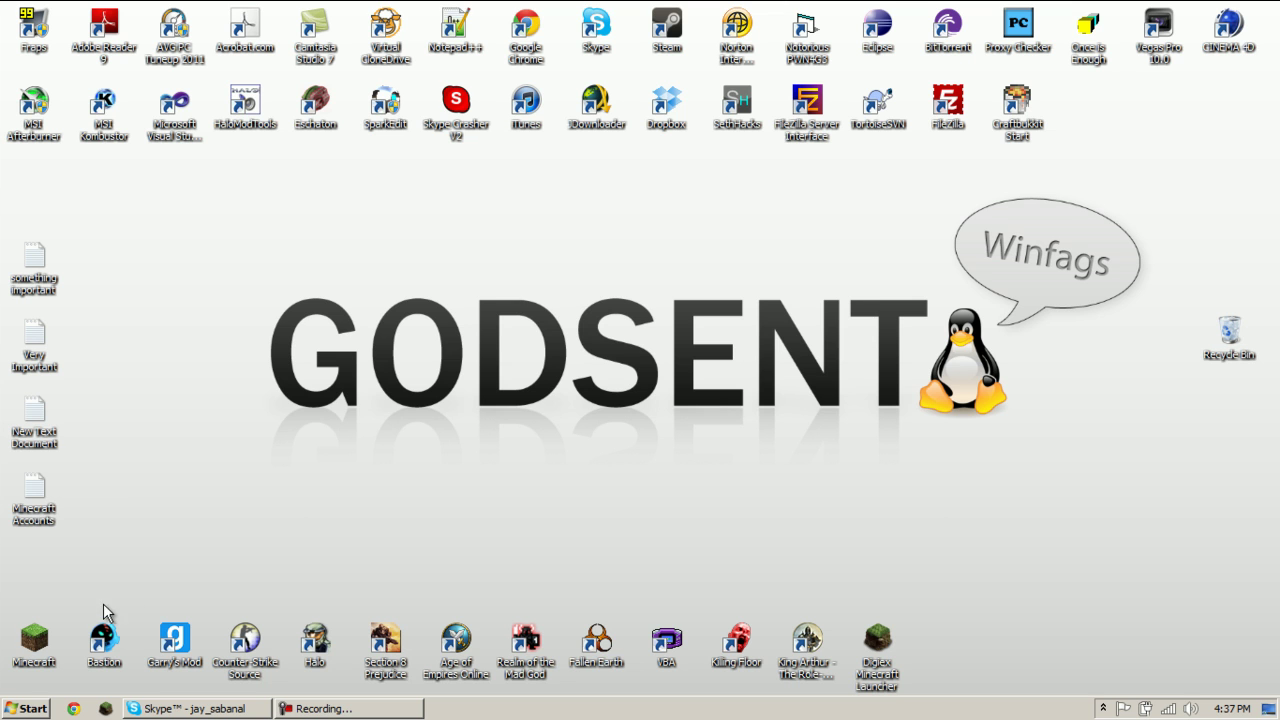
pyautogui.click(40, 636)
pyautogui.doubleClick(40, 636)
pyautogui.click(705, 368)
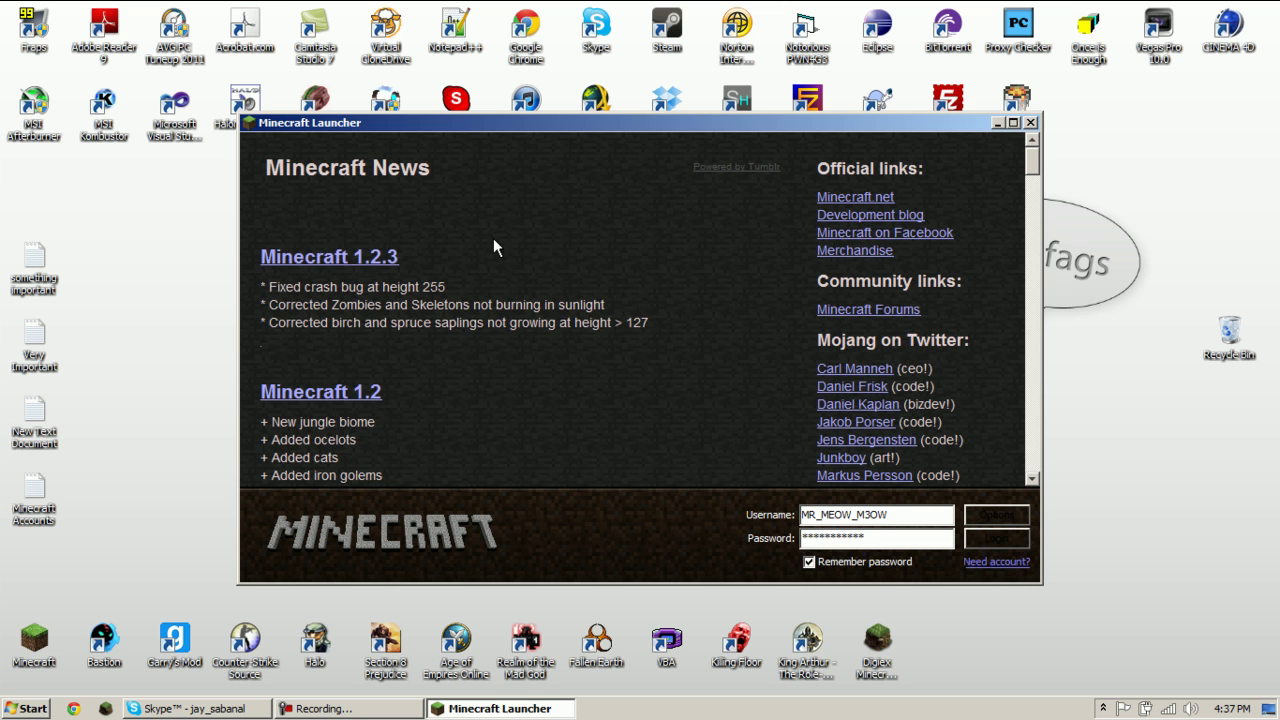
pyautogui.click(1033, 122)
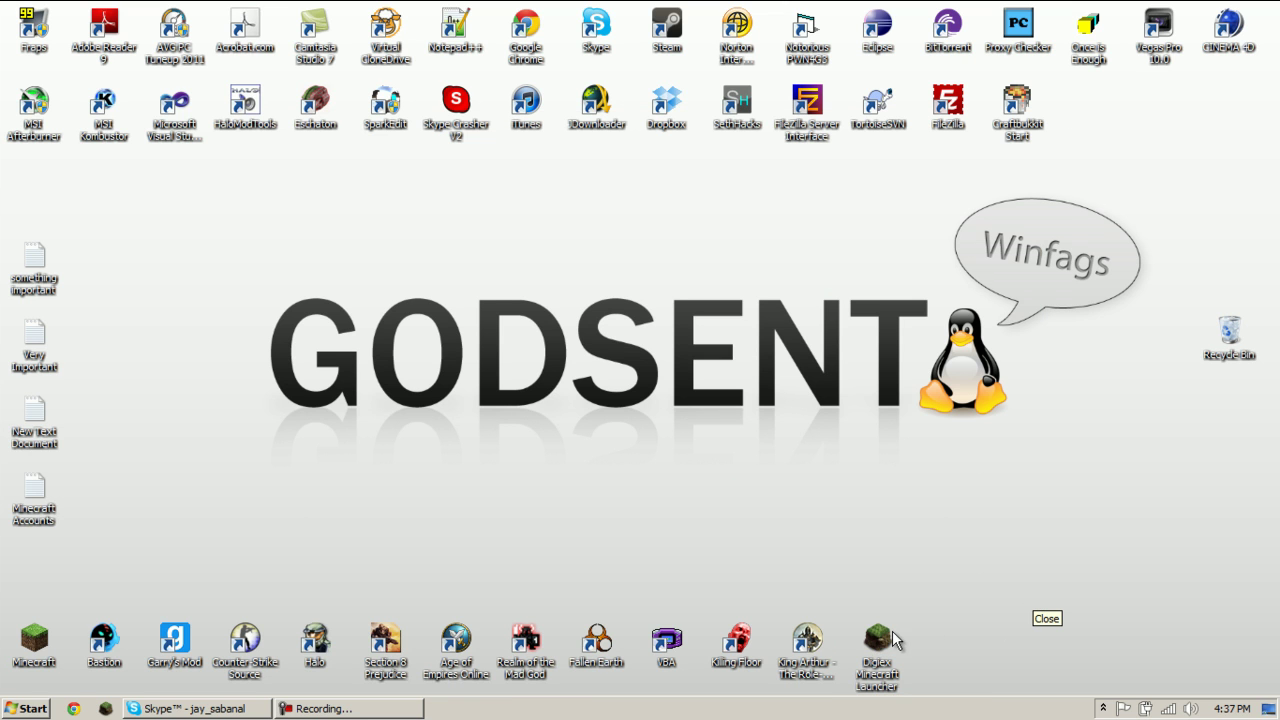
# - Start the Digiex launcher past its security warning and review the jar list, keeping Comet_Client(1.2.3).jar
pyautogui.doubleClick(881, 641)
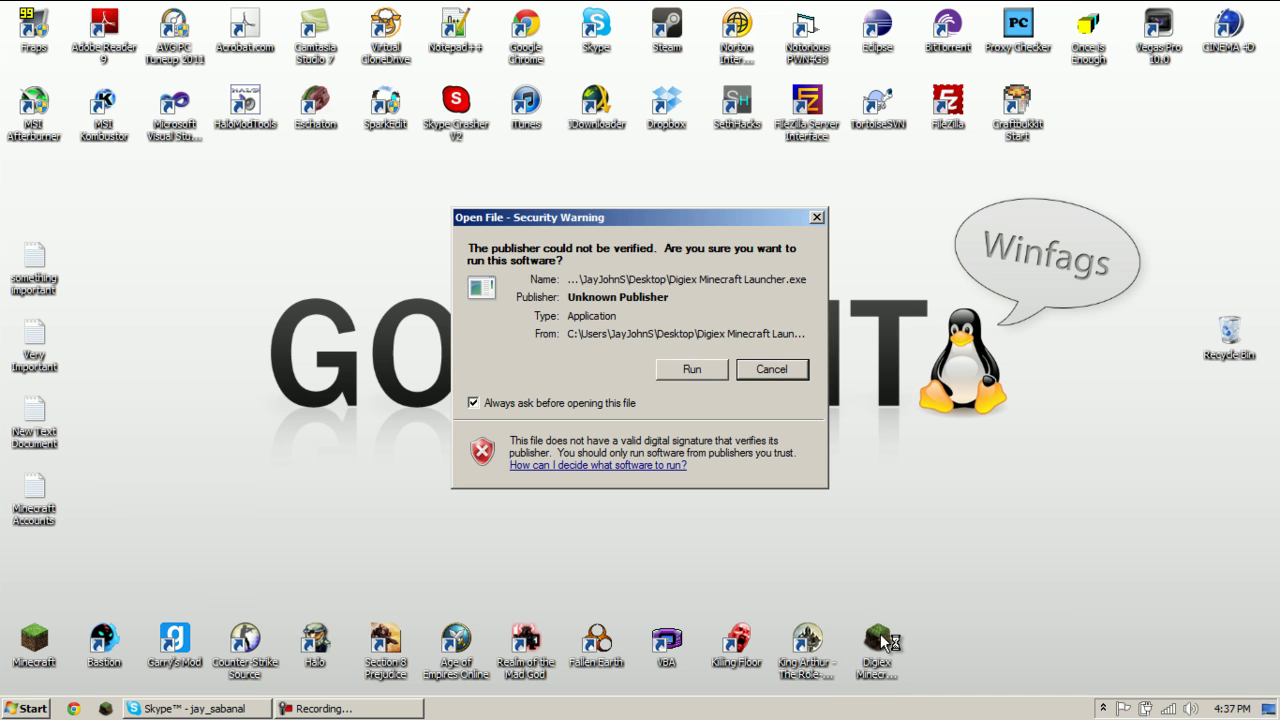
pyautogui.click(728, 370)
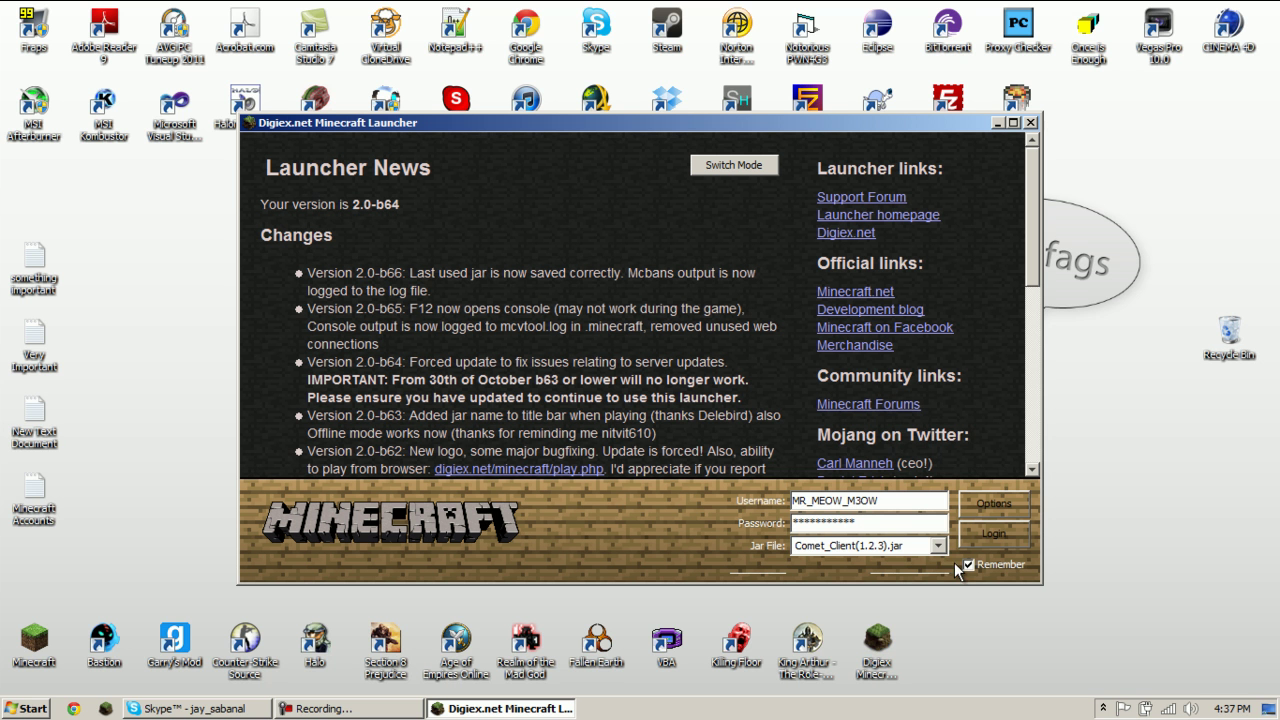
pyautogui.click(937, 545)
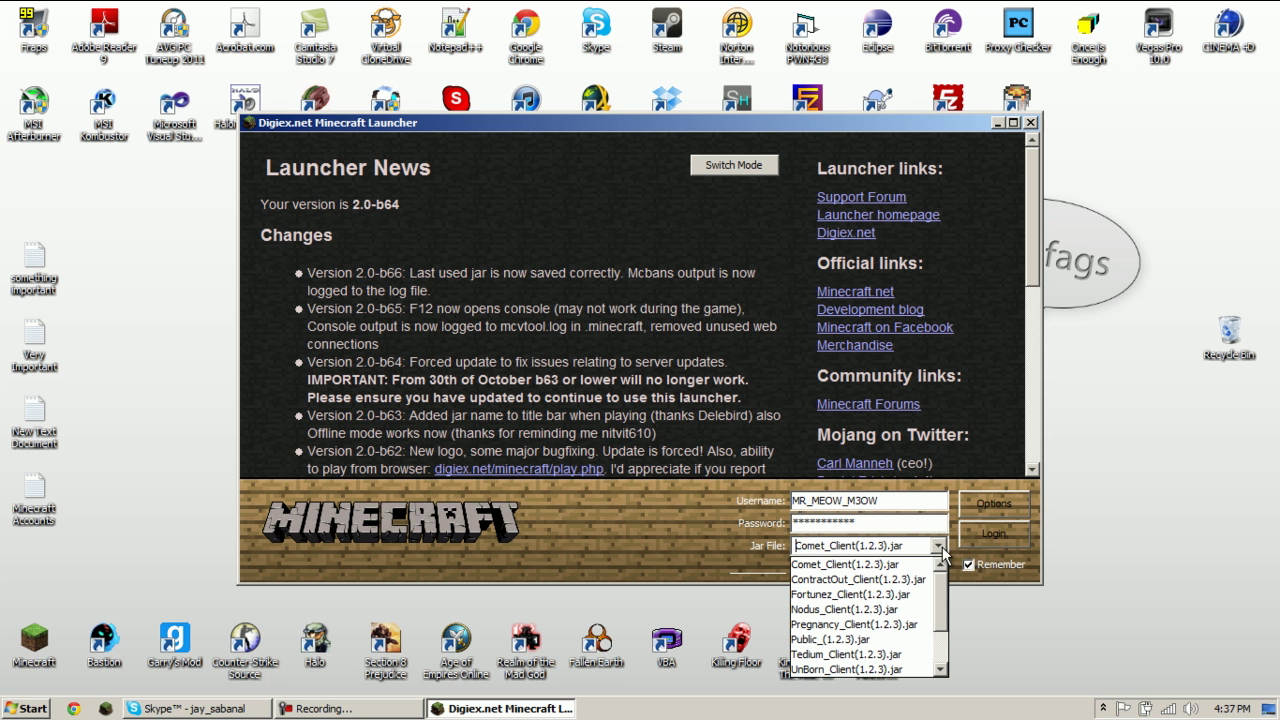
pyautogui.scroll(-3, 938, 660)
pyautogui.scroll(2, 938, 655)
pyautogui.click(1162, 474)
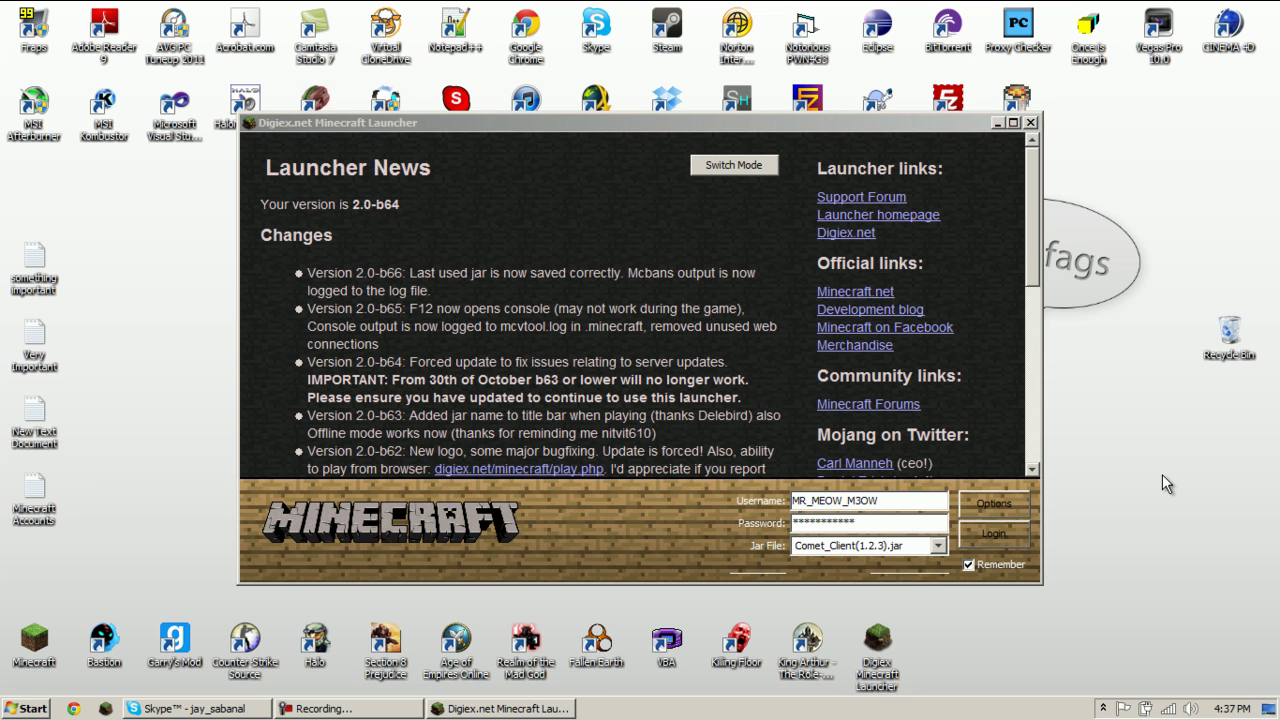
# - Open the .minecraft bin folder in Explorer by going through Computer and the Roaming folder
pyautogui.click(30, 708)
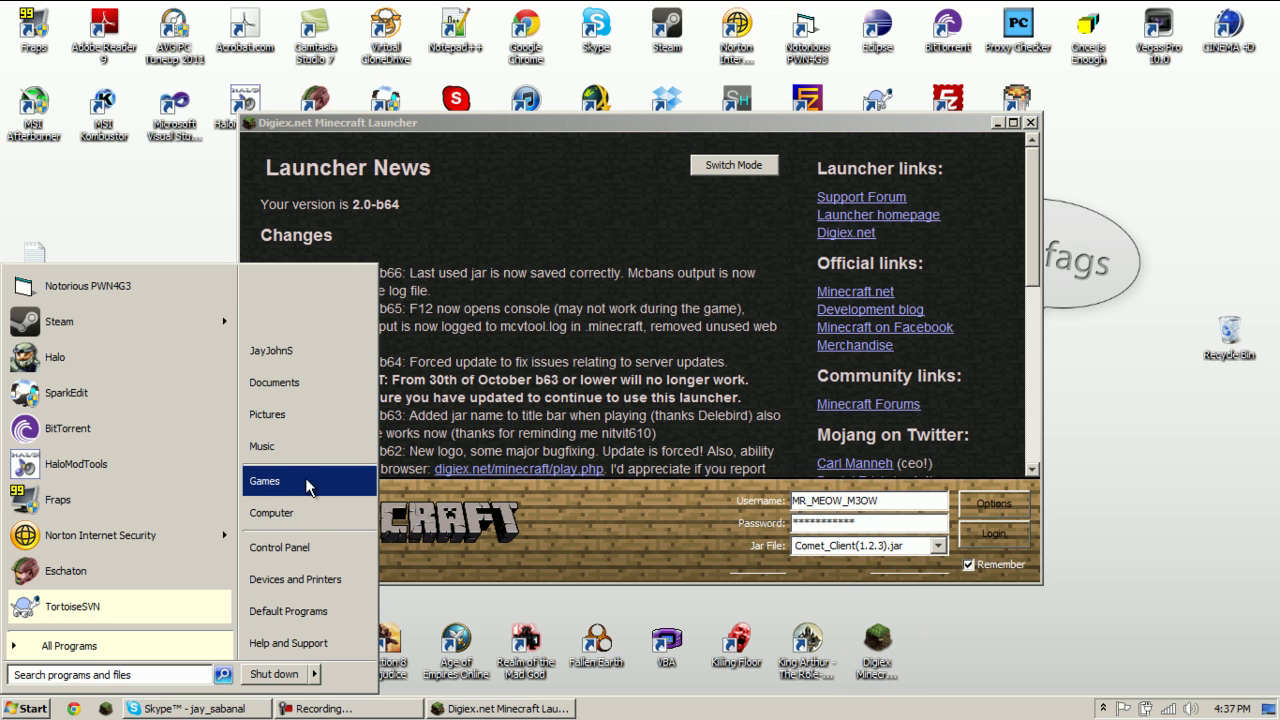
pyautogui.click(310, 518)
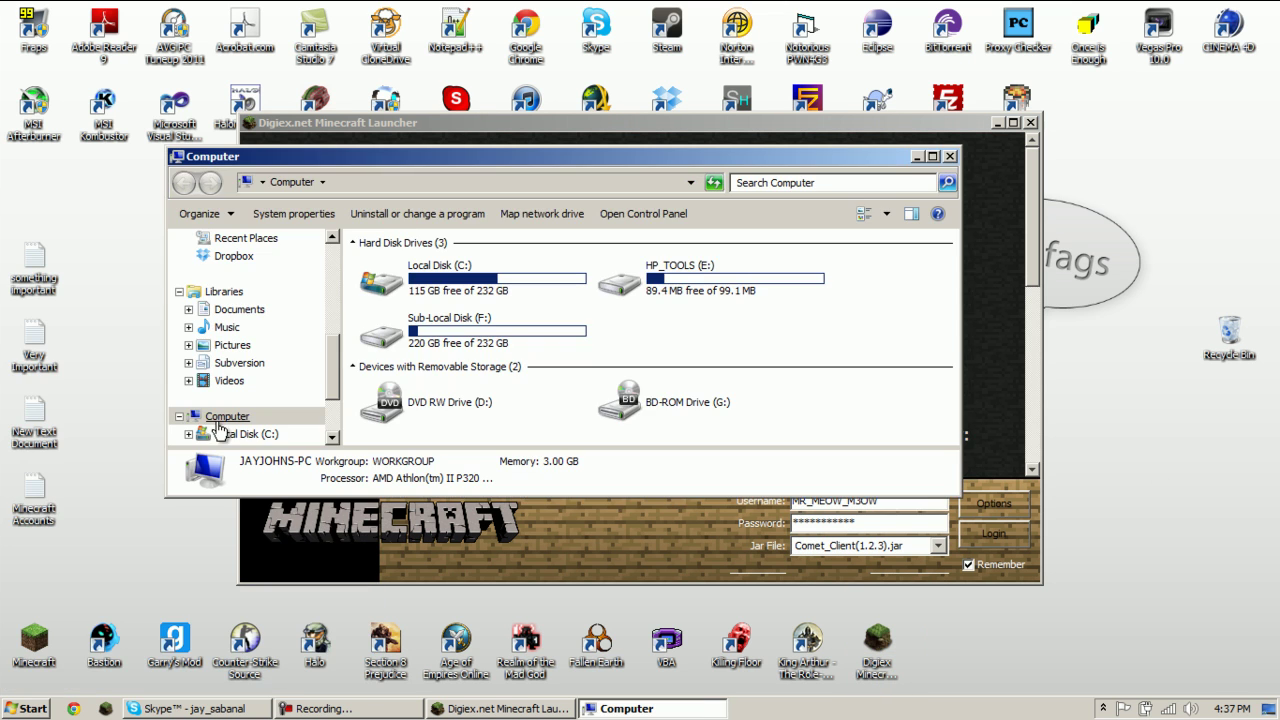
pyautogui.scroll(2, 336, 338)
pyautogui.scroll(1, 336, 338)
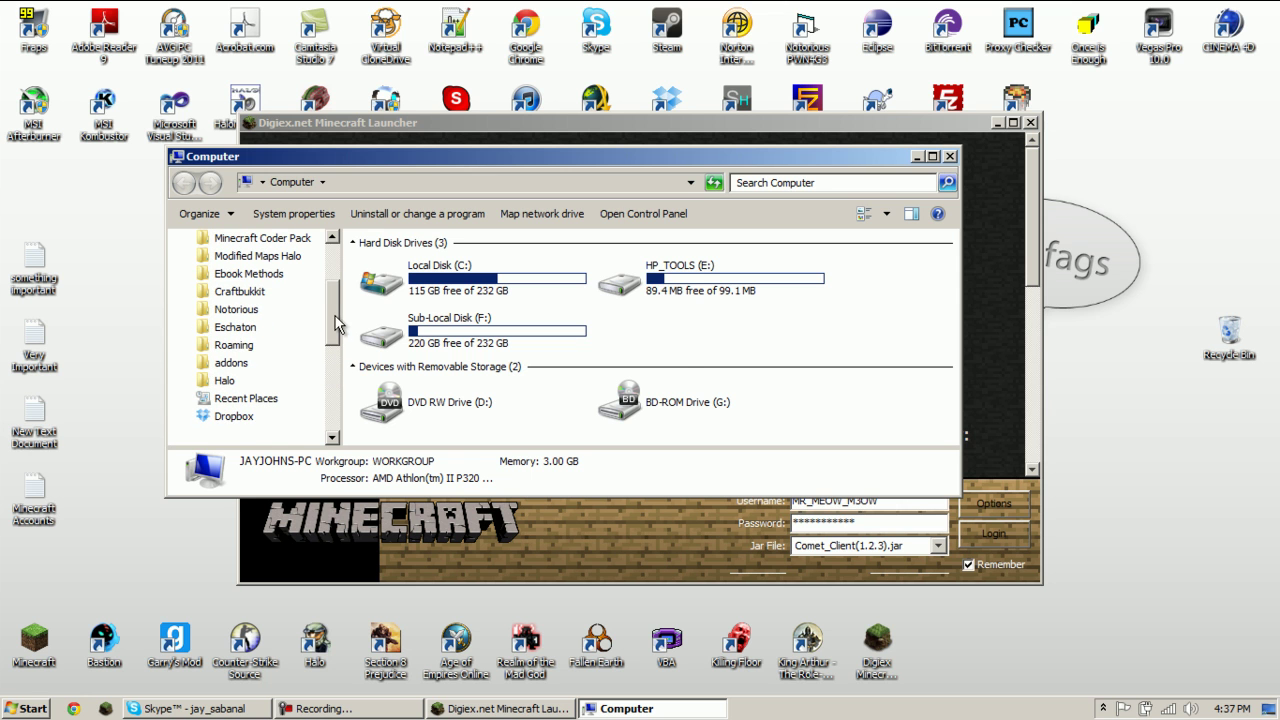
pyautogui.click(233, 345)
pyautogui.doubleClick(417, 288)
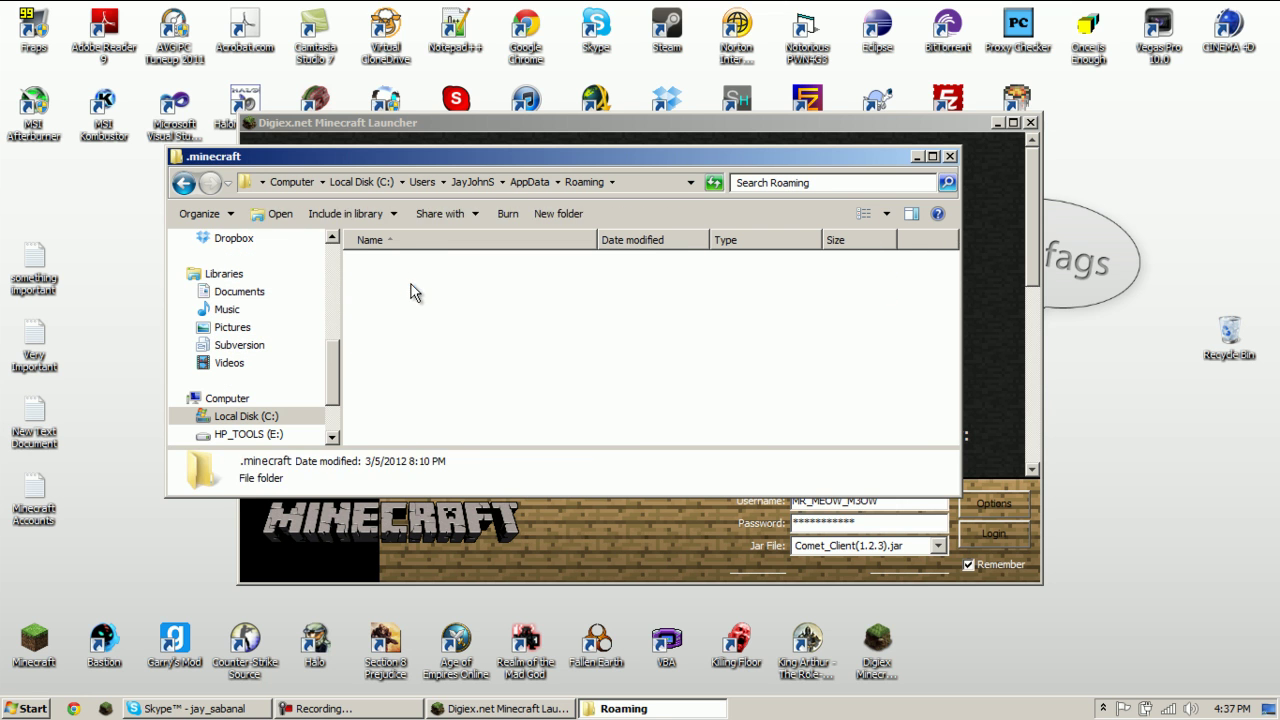
pyautogui.doubleClick(415, 266)
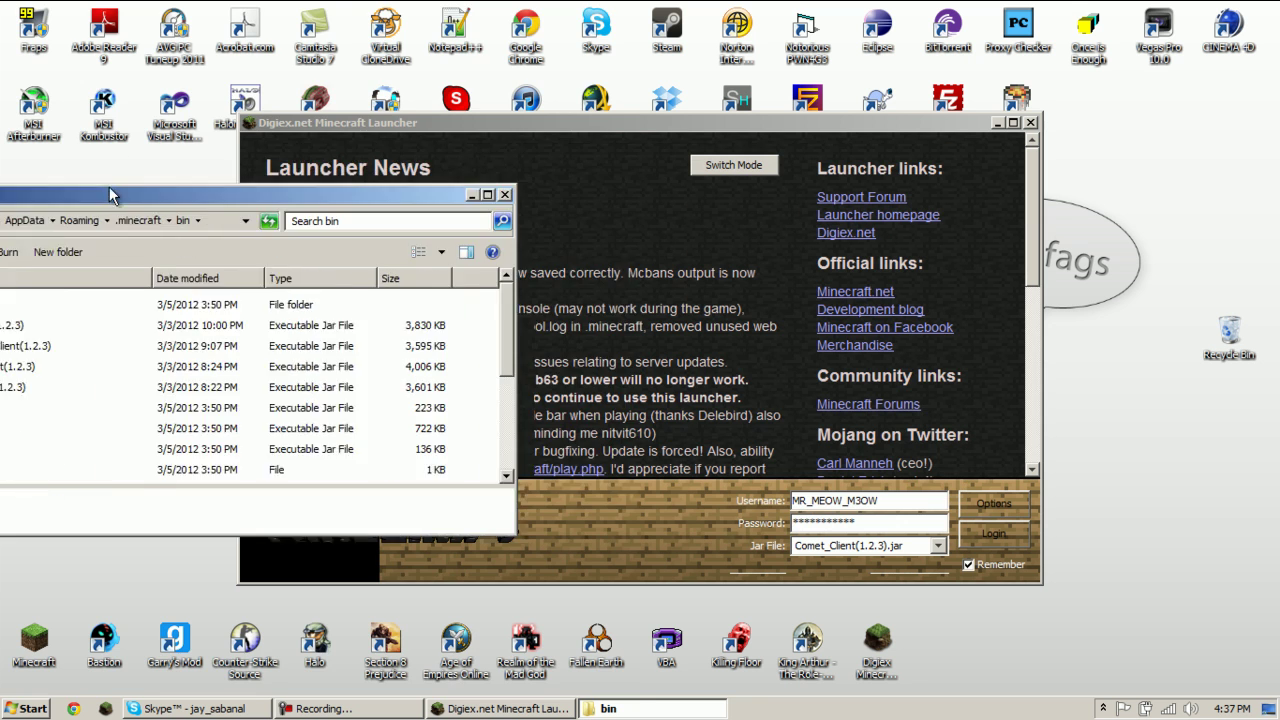
# - Snap the bin folder to the left half and the Digiex launcher to the right half
pyautogui.press('super+Left')
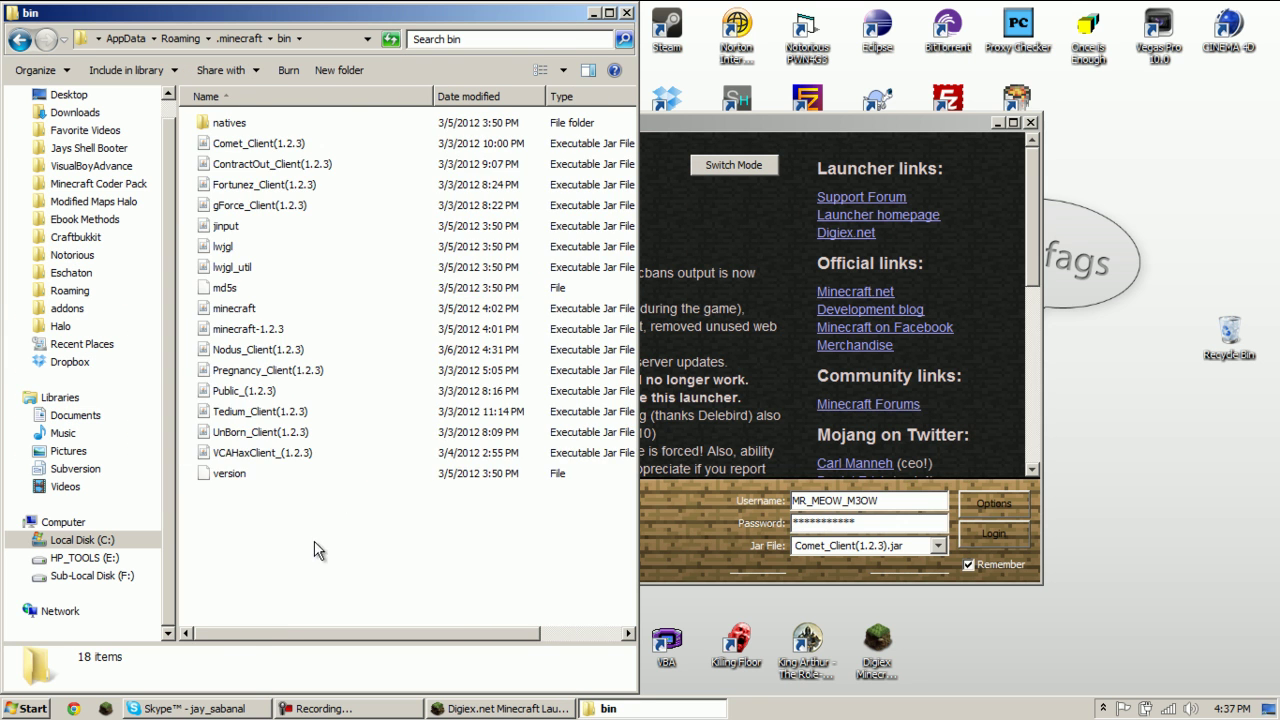
pyautogui.moveTo(314, 518); pyautogui.dragTo(305, 144)
pyautogui.click(366, 520)
pyautogui.moveTo(278, 592); pyautogui.dragTo(232, 145)
pyautogui.click(342, 610)
pyautogui.click(807, 573)
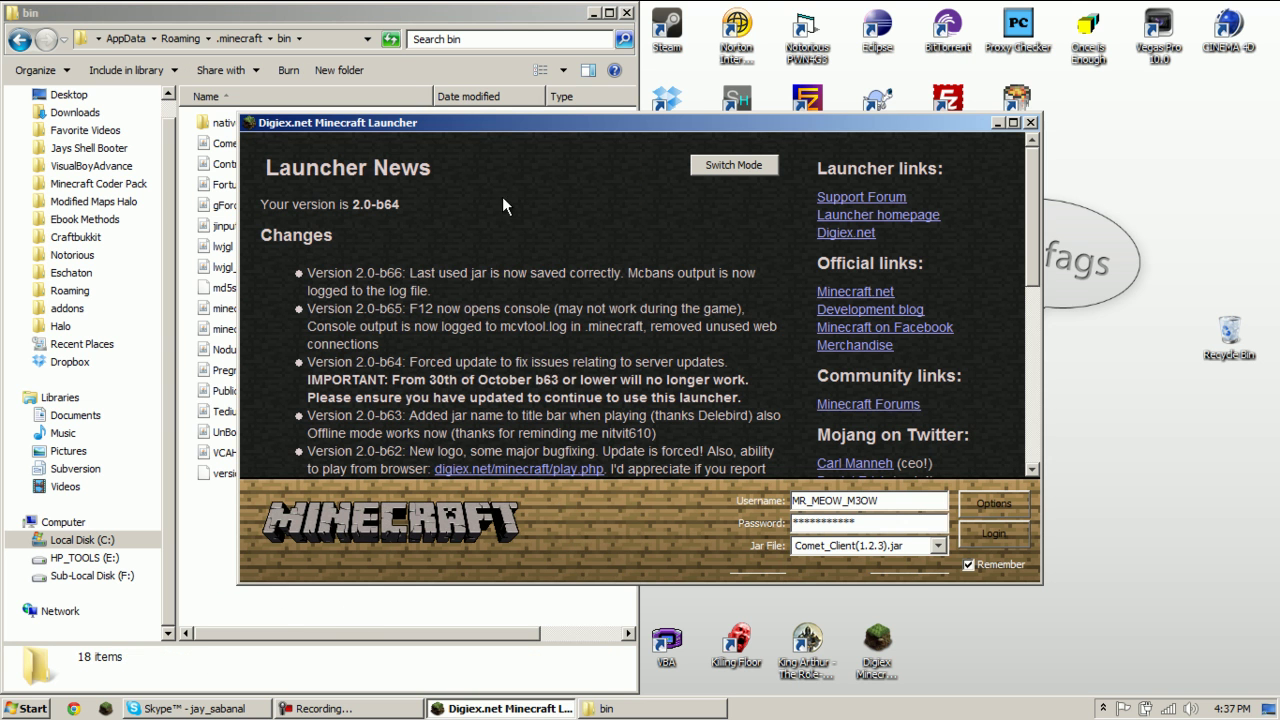
pyautogui.moveTo(491, 121)
pyautogui.mouseDown()
pyautogui.moveTo(1262, 199)
pyautogui.moveTo(1279, 188)
pyautogui.mouseUp()
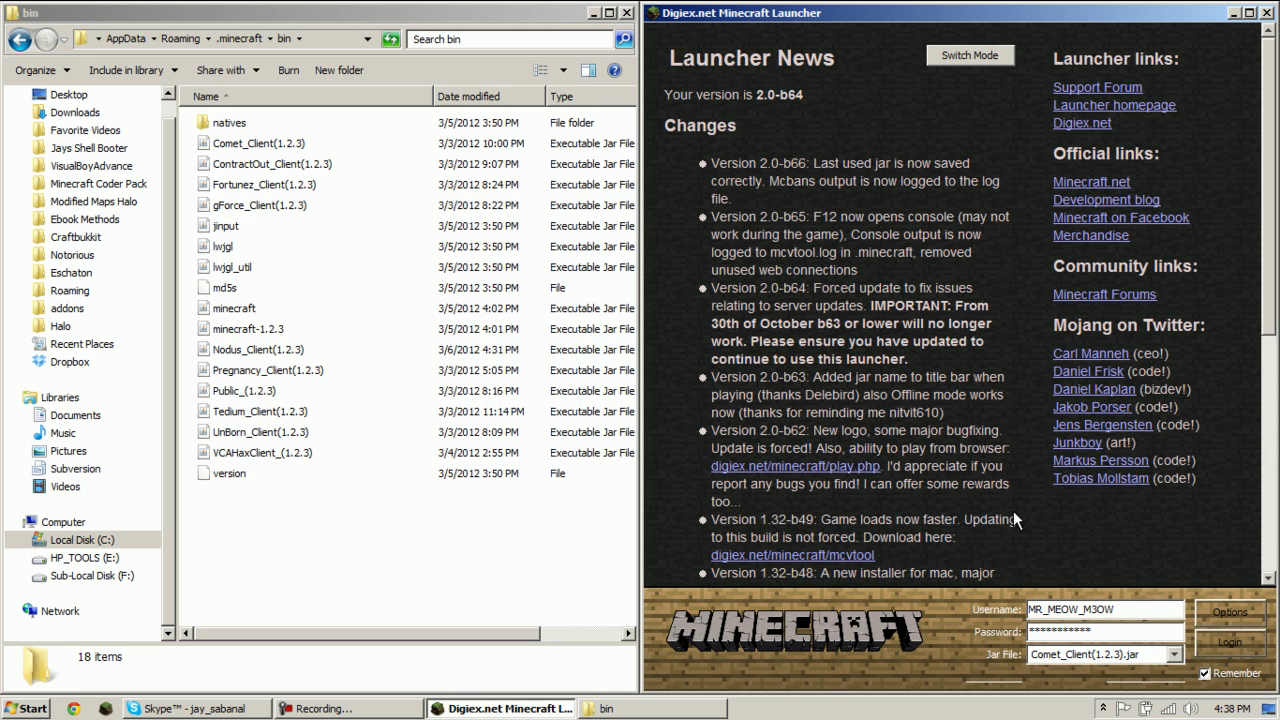
# - Pick Nodus_Client from the jar list, then switch the jar file to VCAHaxClient_(1.2.3).jar
pyautogui.click(1180, 655)
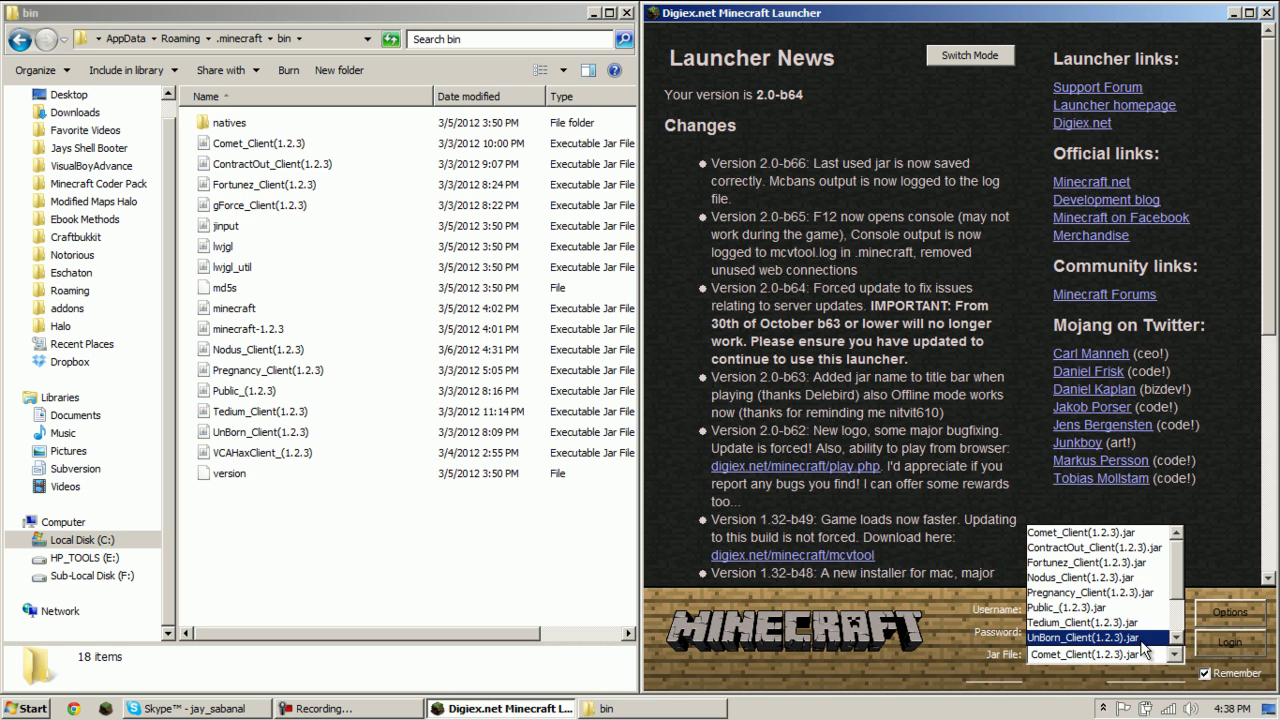
pyautogui.scroll(-2, 1146, 610)
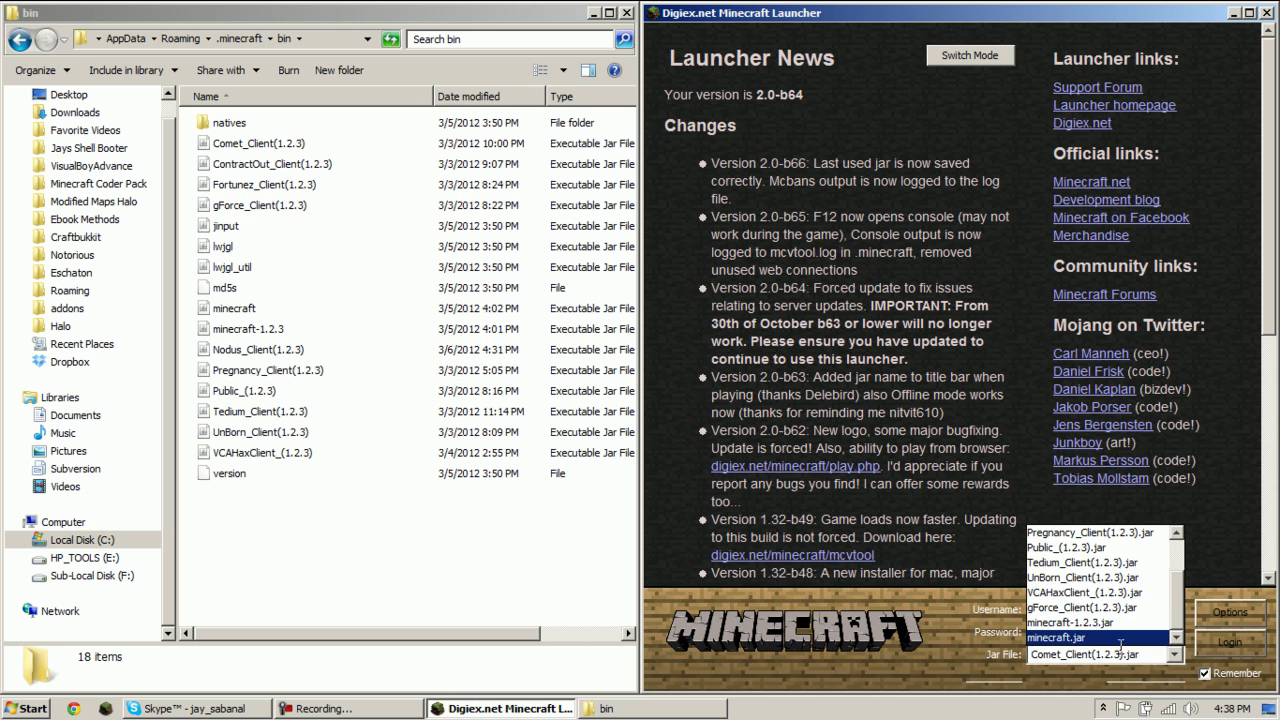
pyautogui.scroll(1, 1135, 598)
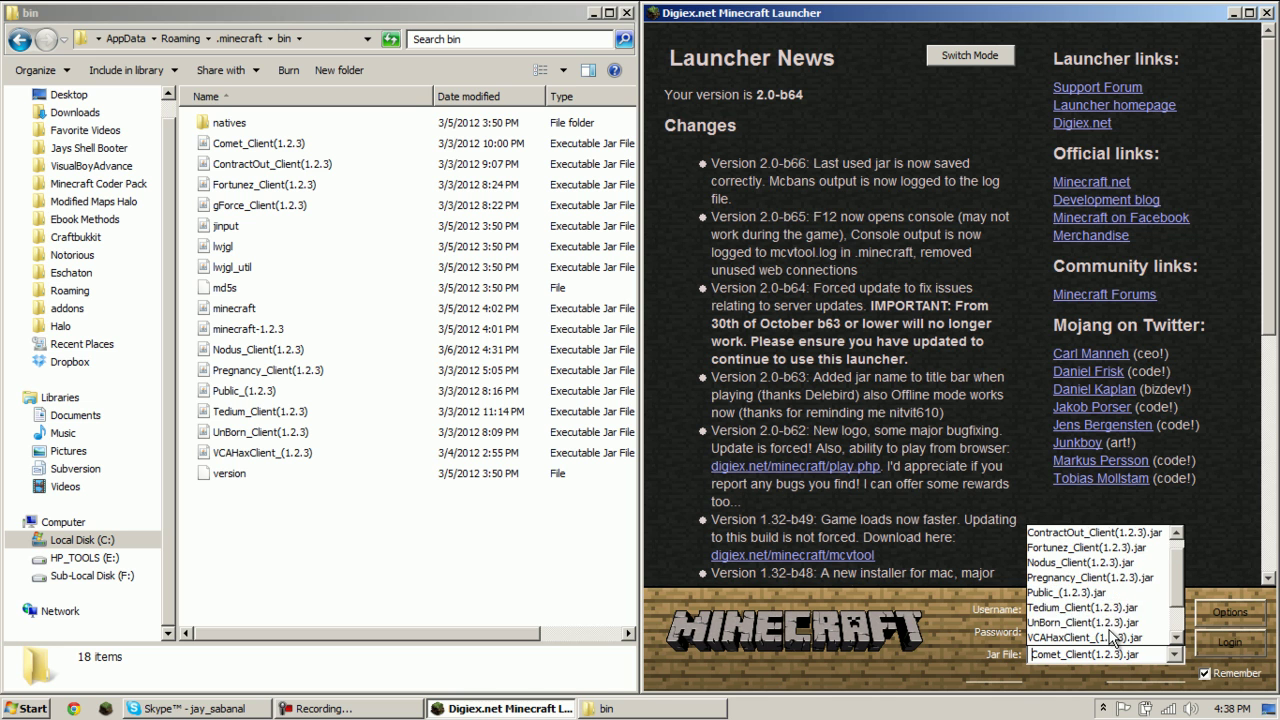
pyautogui.click(1137, 563)
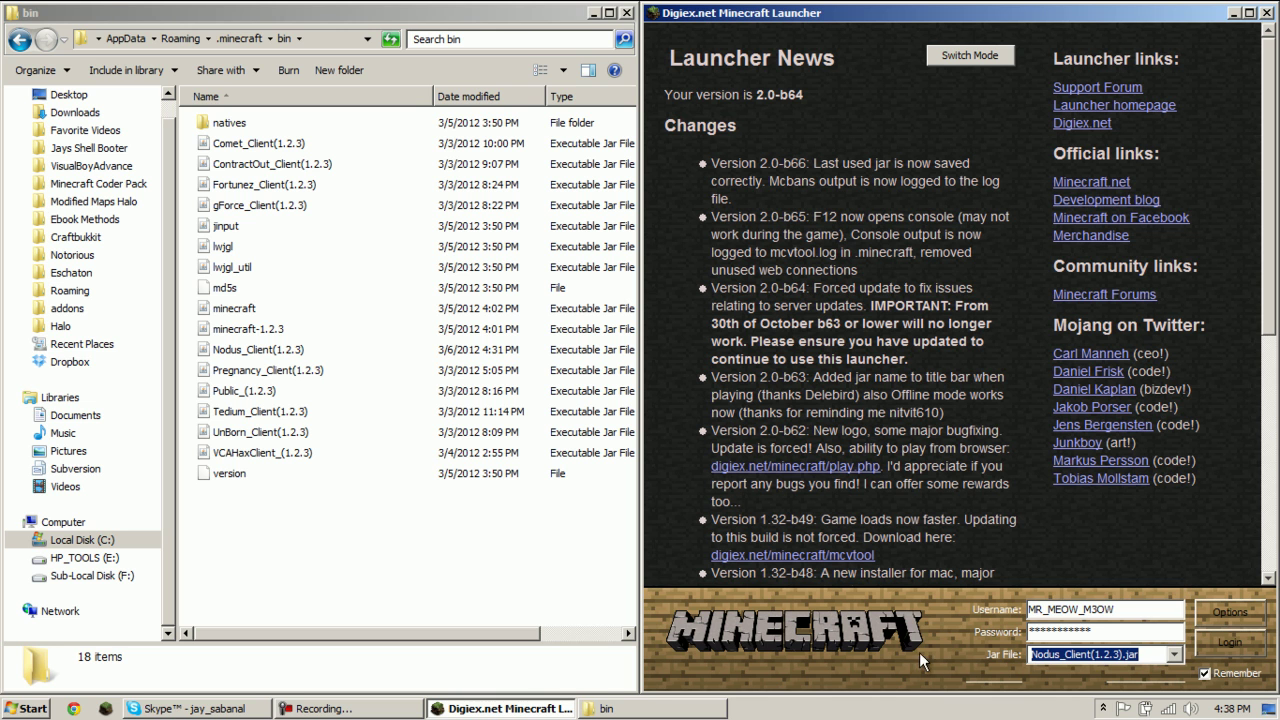
pyautogui.click(1178, 656)
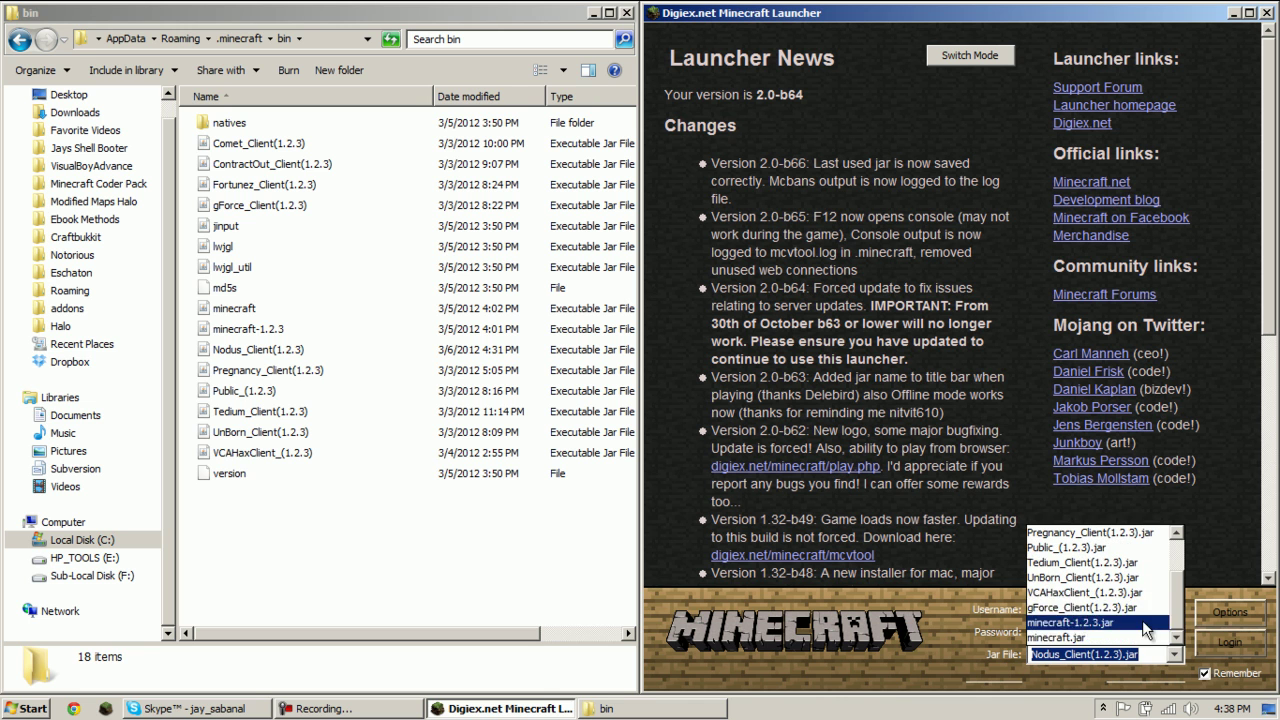
pyautogui.click(1090, 637)
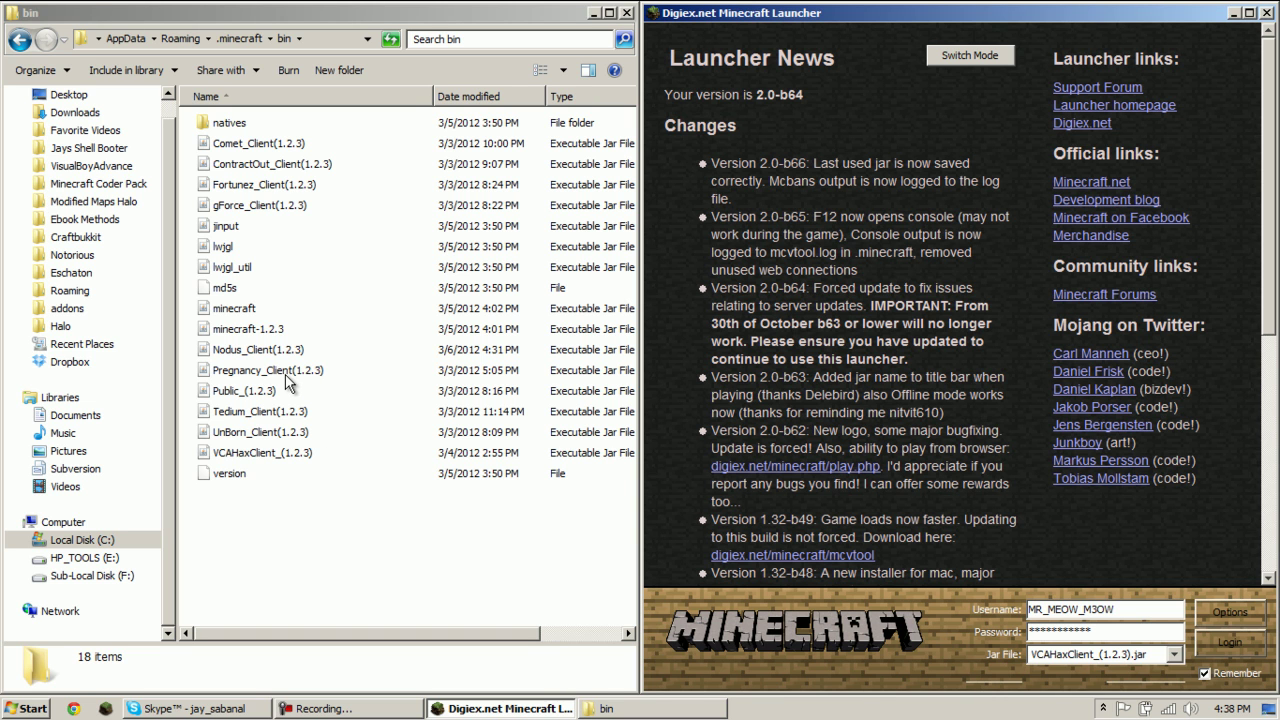
# - Switch between the bin folder and launcher and check the jar list without changing it
pyautogui.click(487, 558)
pyautogui.click(1088, 531)
pyautogui.click(1175, 658)
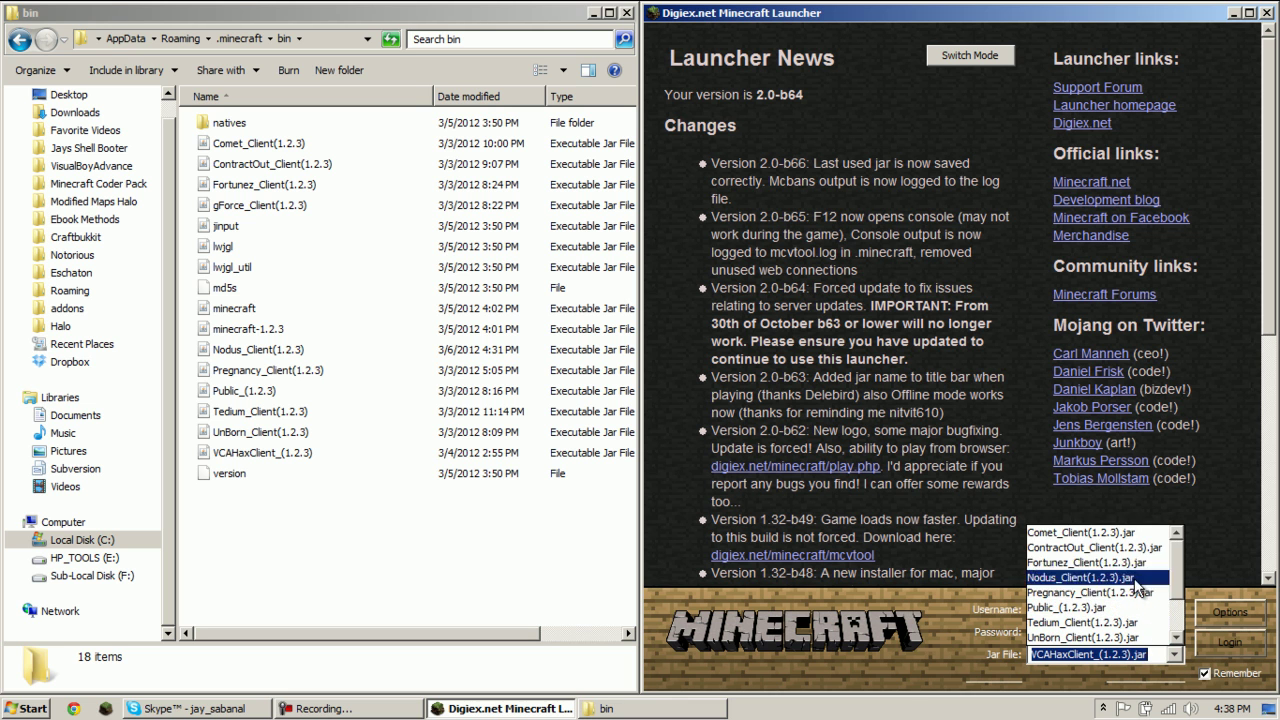
pyautogui.scroll(-2, 1100, 580)
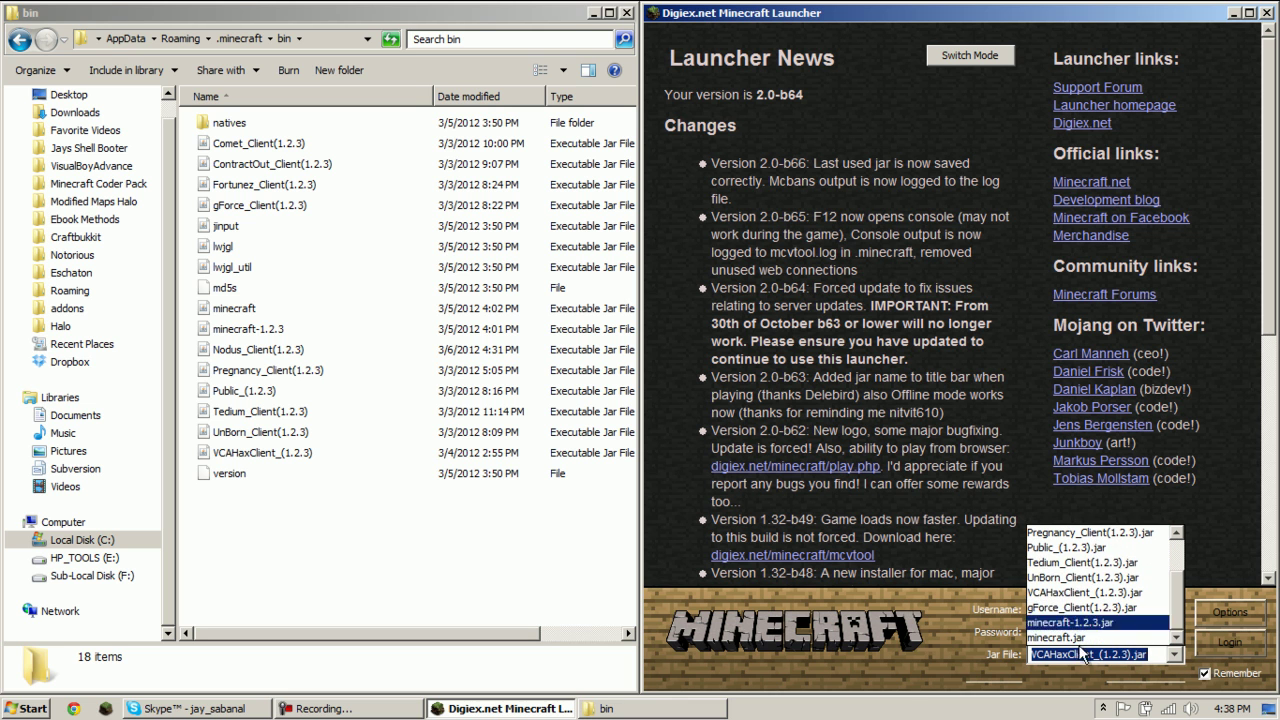
pyautogui.click(370, 537)
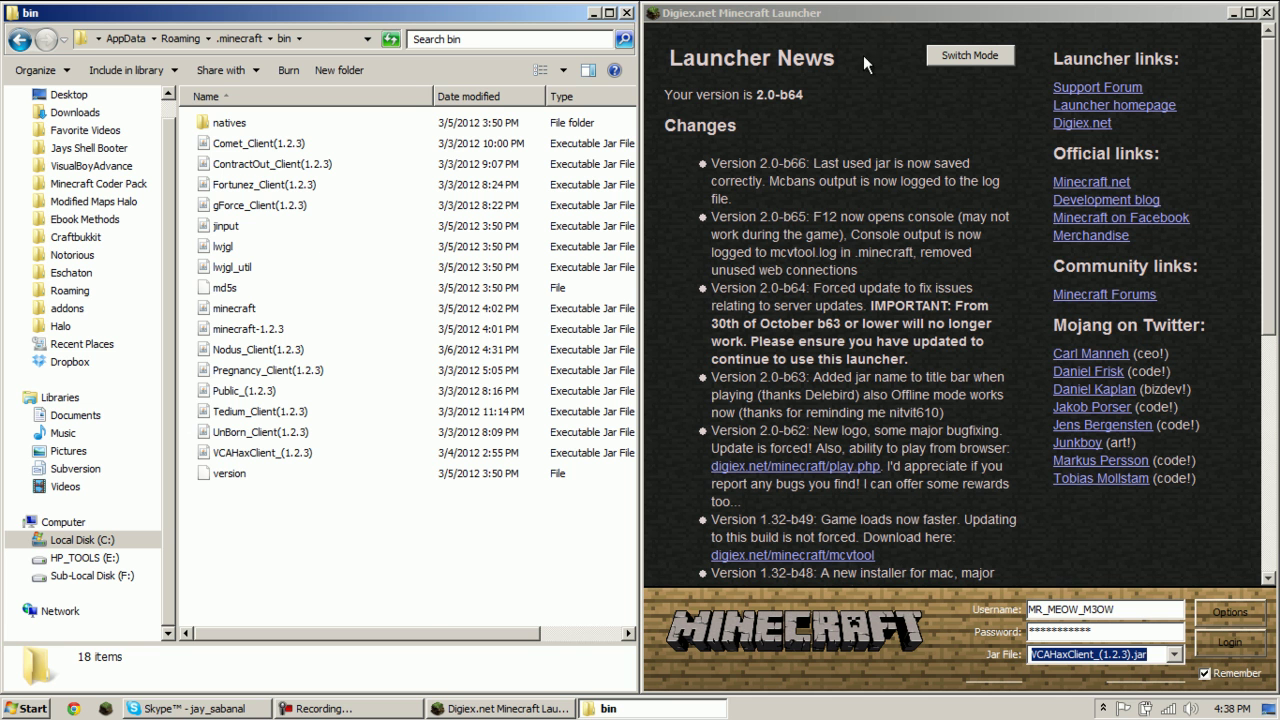
# - Drag the launcher out into a floating window and choose Nodus_Client(1.2.3).jar
pyautogui.moveTo(866, 14)
pyautogui.mouseDown()
pyautogui.moveTo(916, 24)
pyautogui.moveTo(513, 77)
pyautogui.moveTo(458, 64)
pyautogui.mouseUp()
pyautogui.click(910, 483)
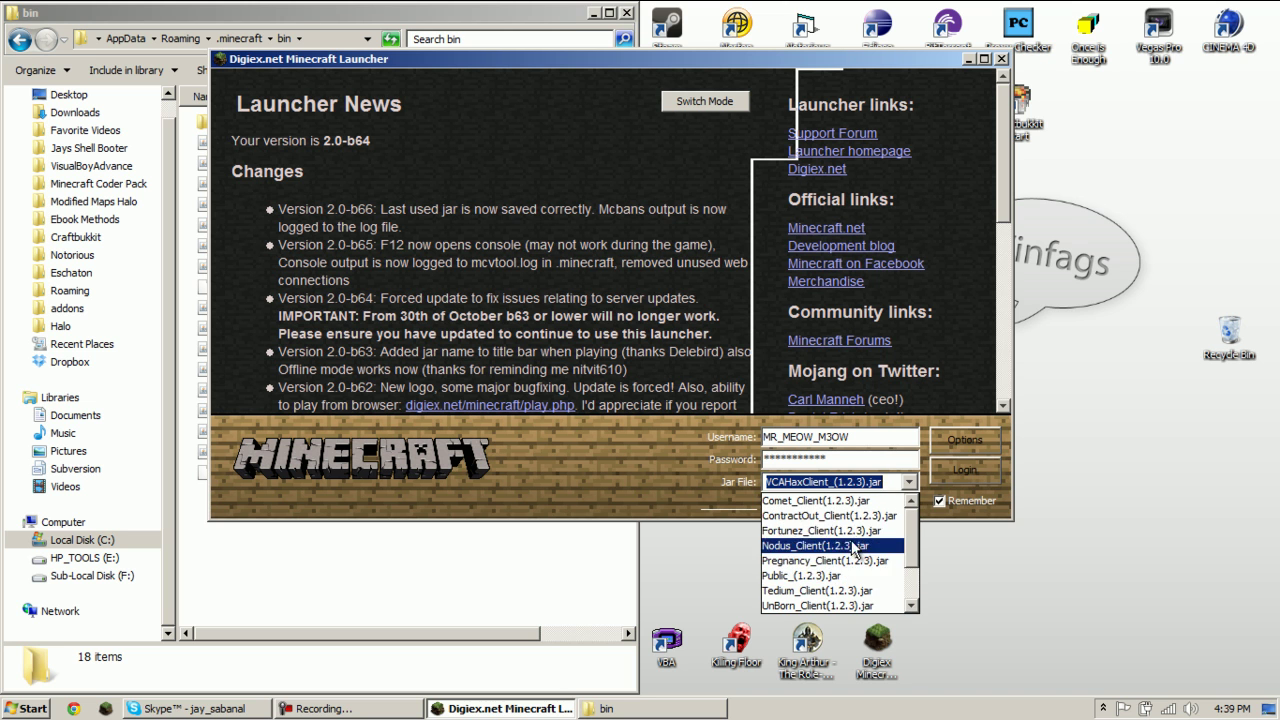
pyautogui.click(844, 552)
# - Log in to start the Nodus client, view the Multiplayer server list, and nudge the window
pyautogui.click(964, 470)
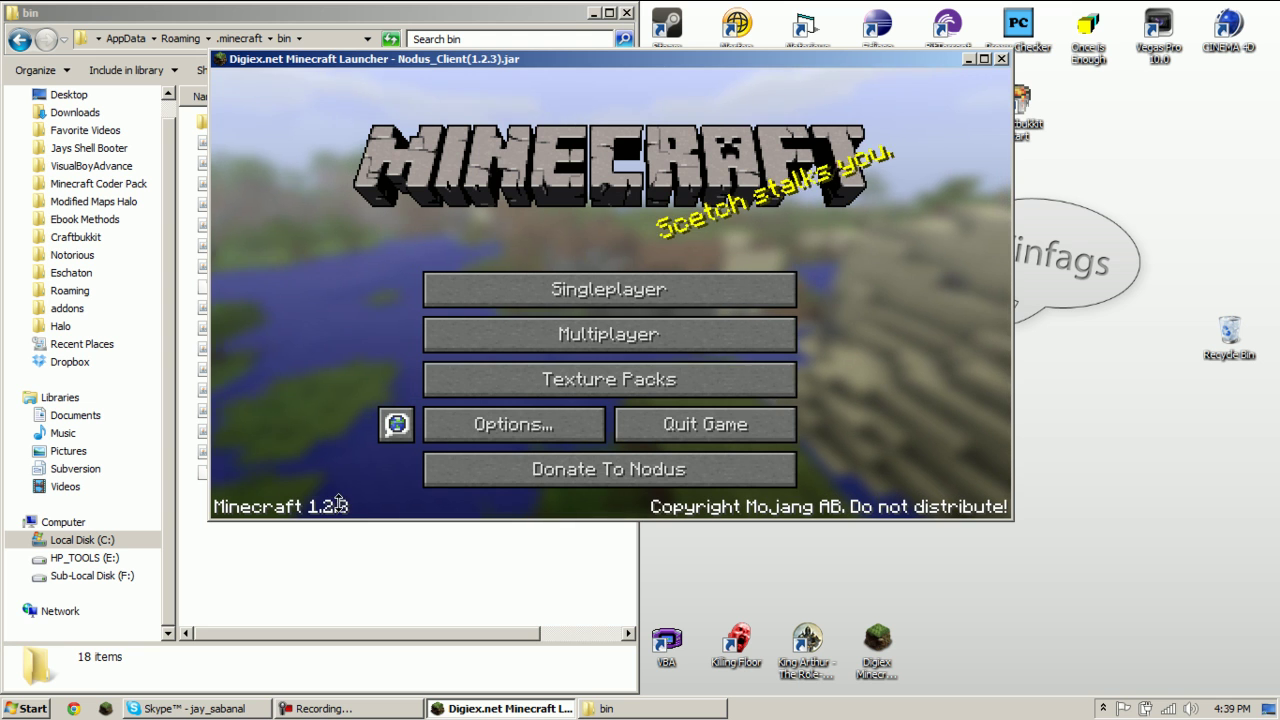
pyautogui.click(750, 332)
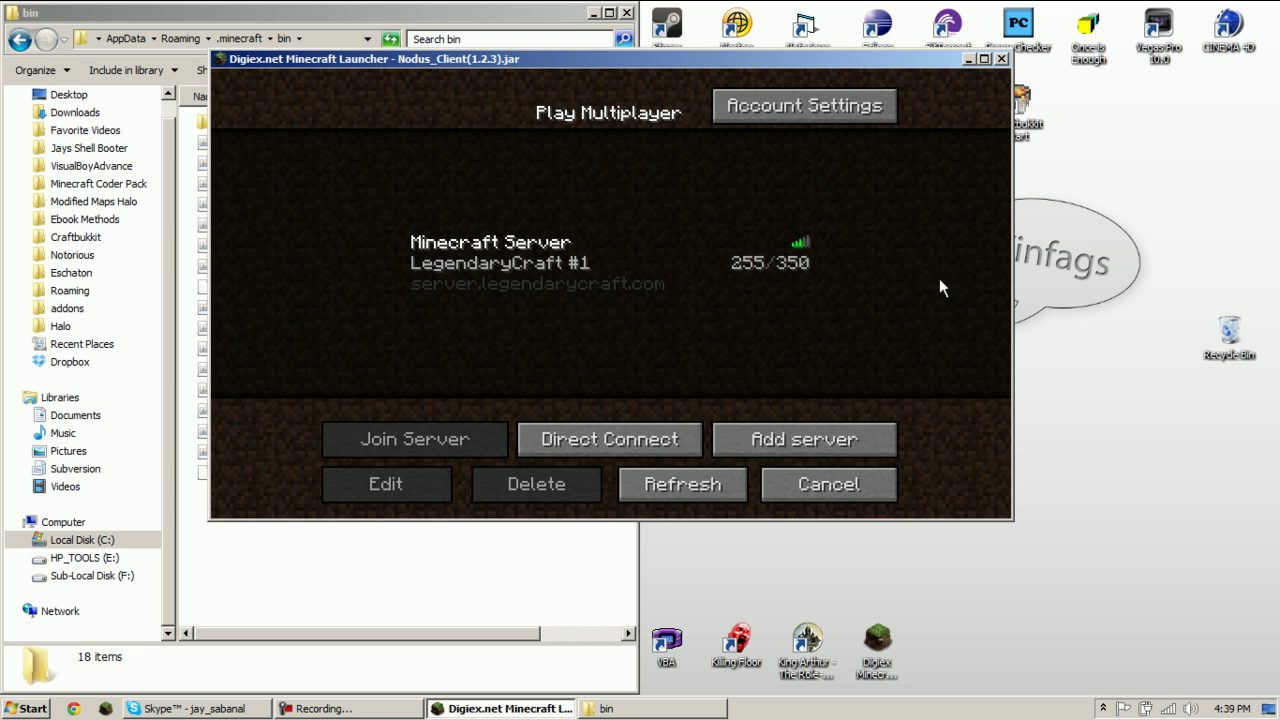
pyautogui.moveTo(801, 63)
pyautogui.mouseDown()
pyautogui.moveTo(798, 97)
pyautogui.moveTo(805, 76)
pyautogui.mouseUp()
# - Close the Nodus game window and restart the Digiex launcher past the security warning
pyautogui.click(1004, 74)
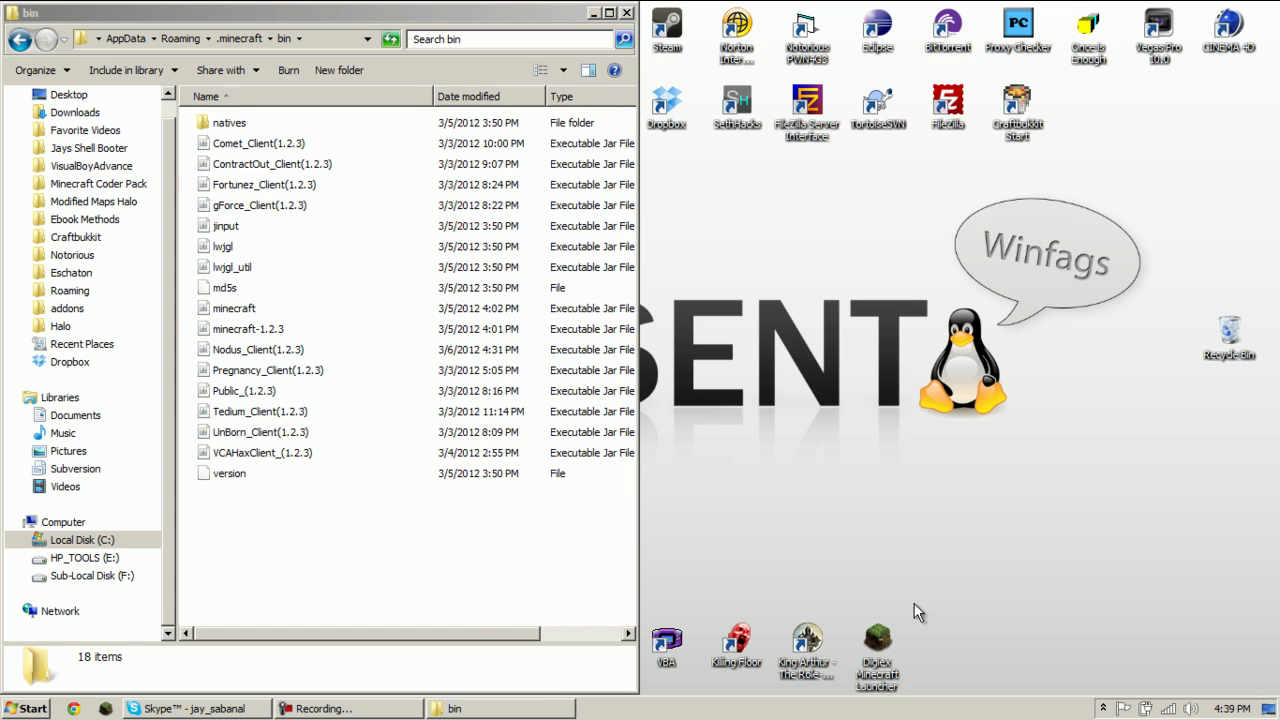
pyautogui.doubleClick(885, 648)
pyautogui.click(692, 371)
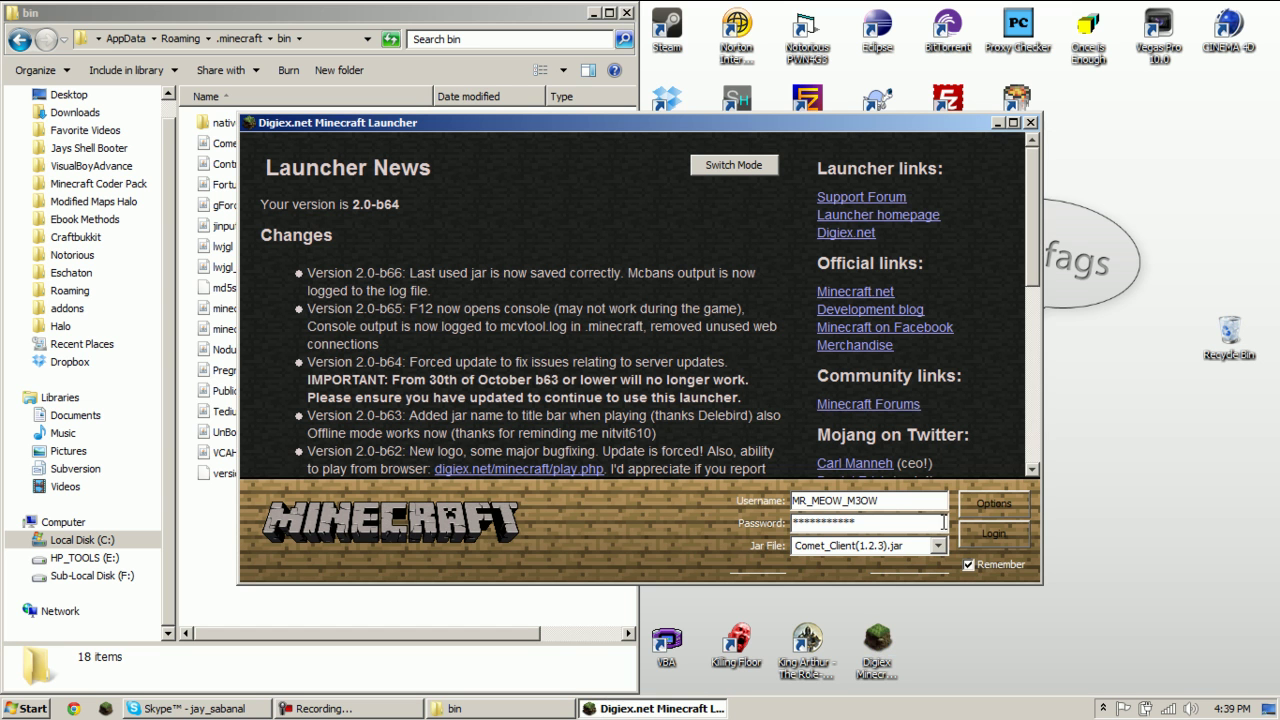
# - Choose Comet_Client(1.2.3).jar as the jar file and log in to launch it
pyautogui.click(938, 546)
pyautogui.scroll(-1, 917, 617)
pyautogui.scroll(1, 915, 612)
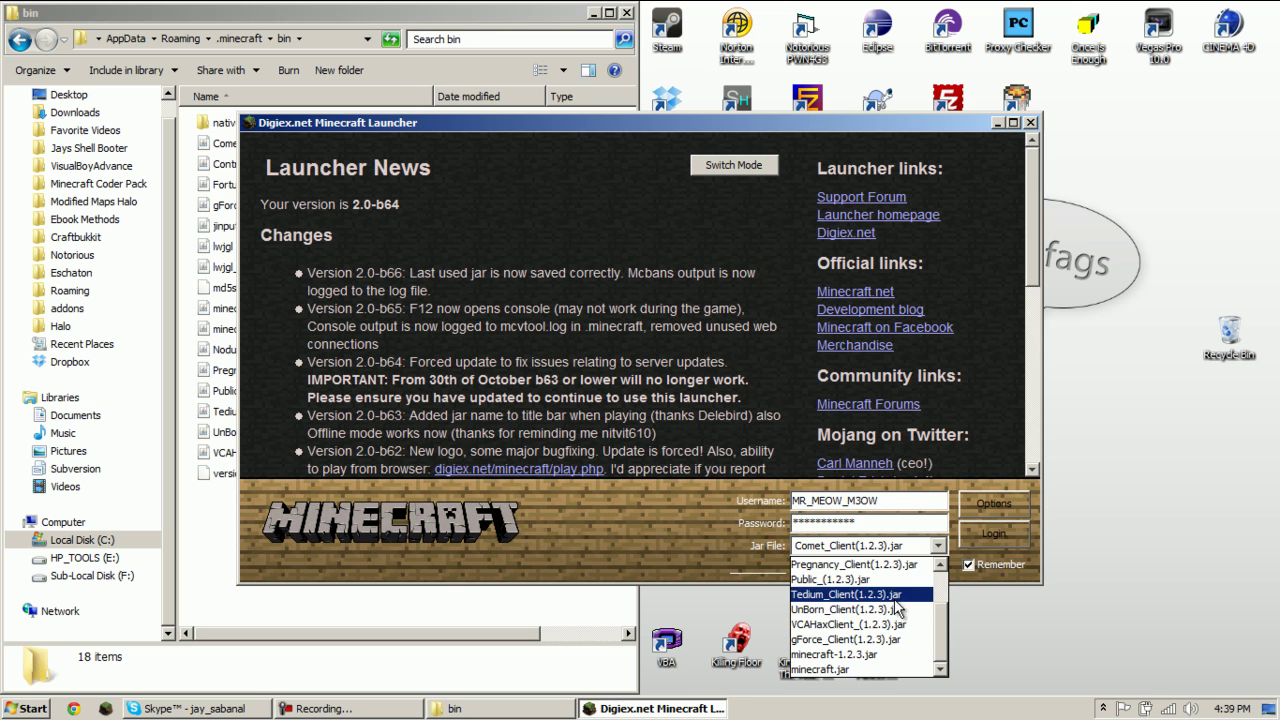
pyautogui.scroll(2, 900, 600)
pyautogui.click(895, 565)
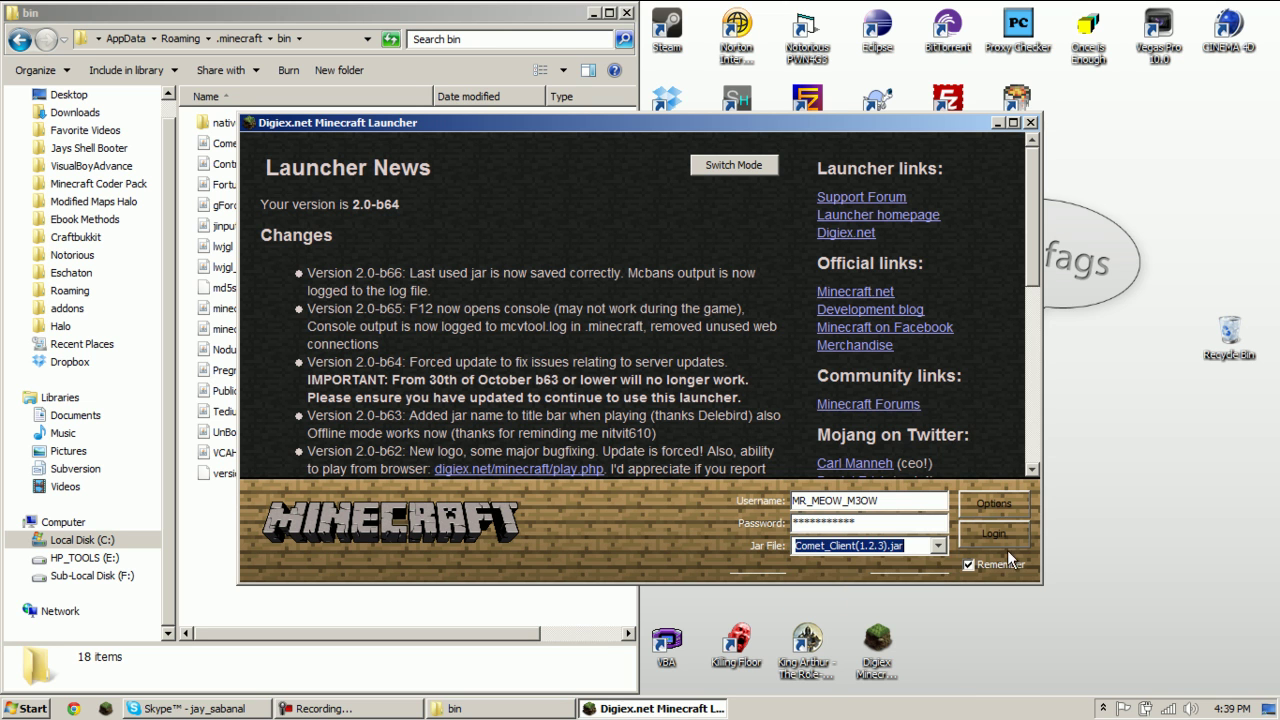
pyautogui.click(1003, 538)
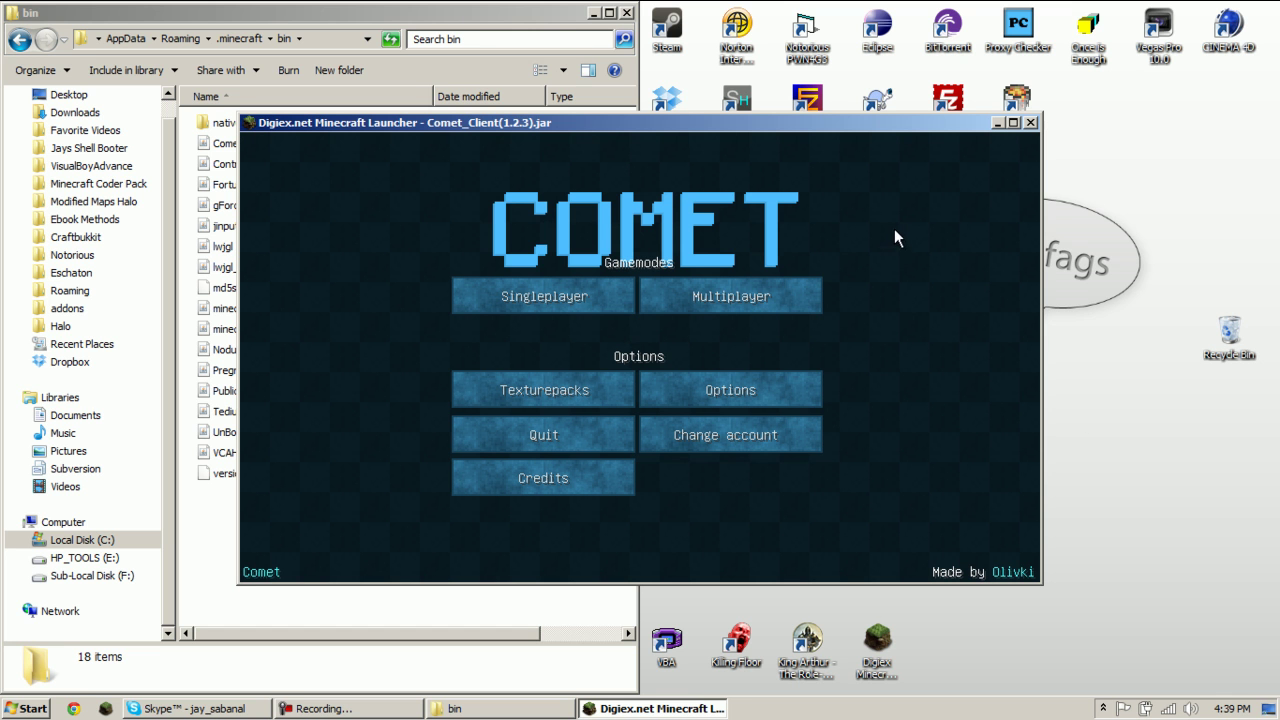
# - Drag the Comet game window left, then right and up, settling it beside the bin folder
pyautogui.moveTo(705, 130)
pyautogui.mouseDown()
pyautogui.moveTo(758, 98)
pyautogui.moveTo(654, 134)
pyautogui.mouseUp()
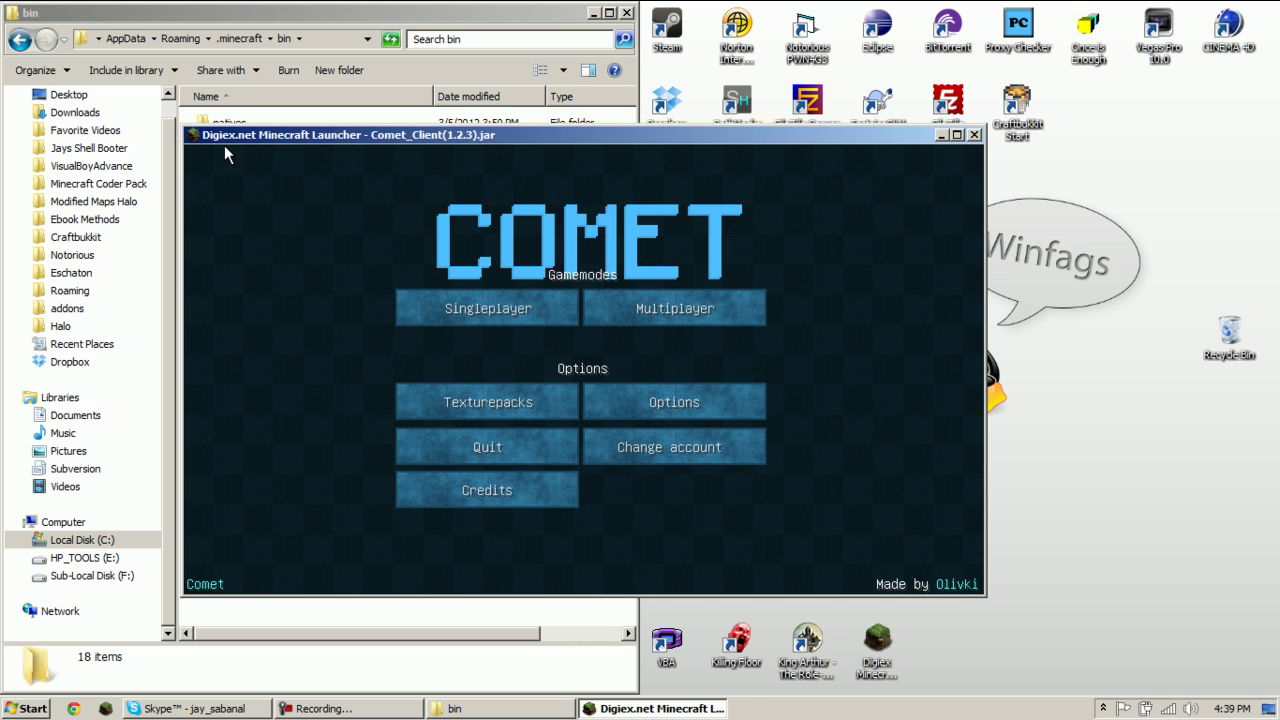
pyautogui.moveTo(894, 132); pyautogui.dragTo(1022, 107)
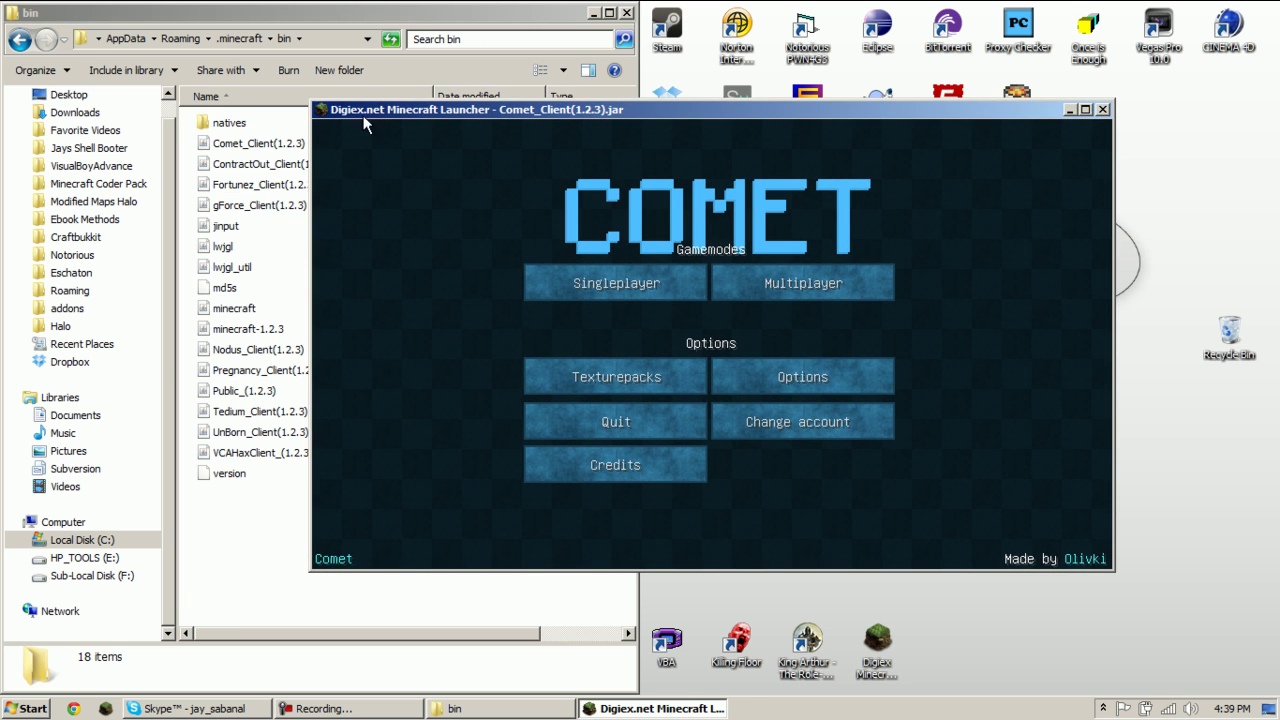
pyautogui.moveTo(572, 117); pyautogui.dragTo(526, 108)
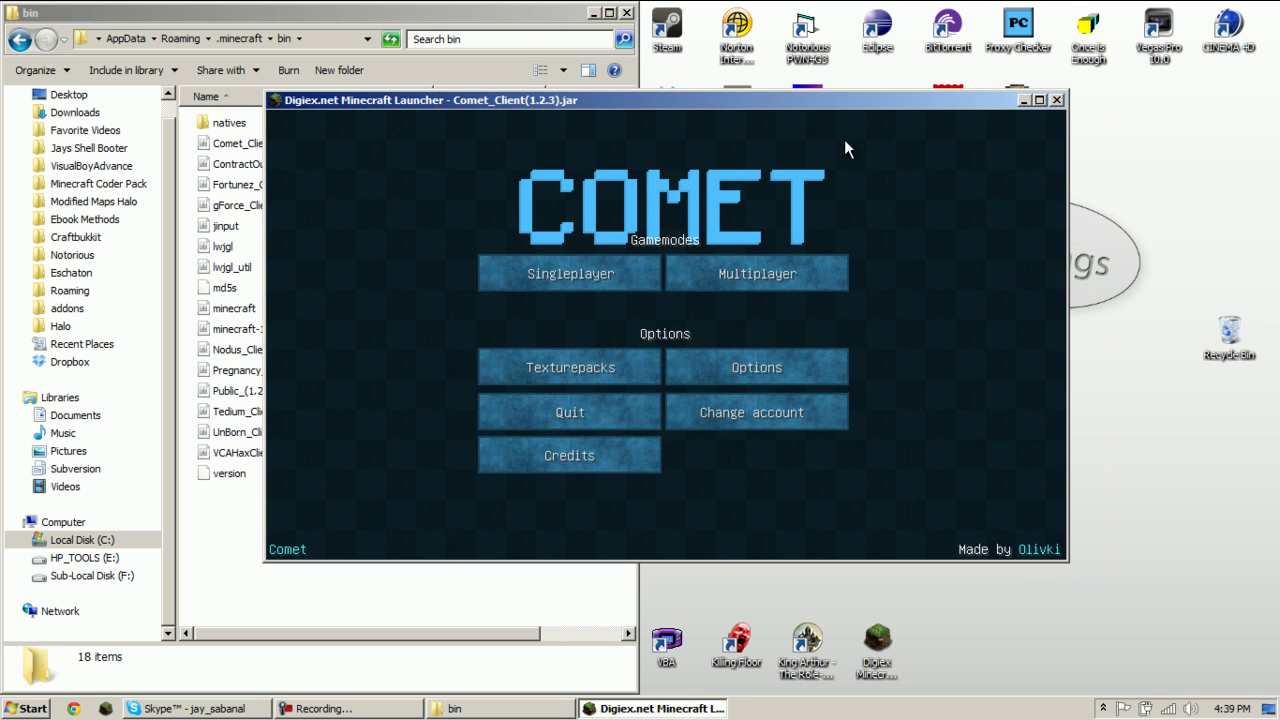